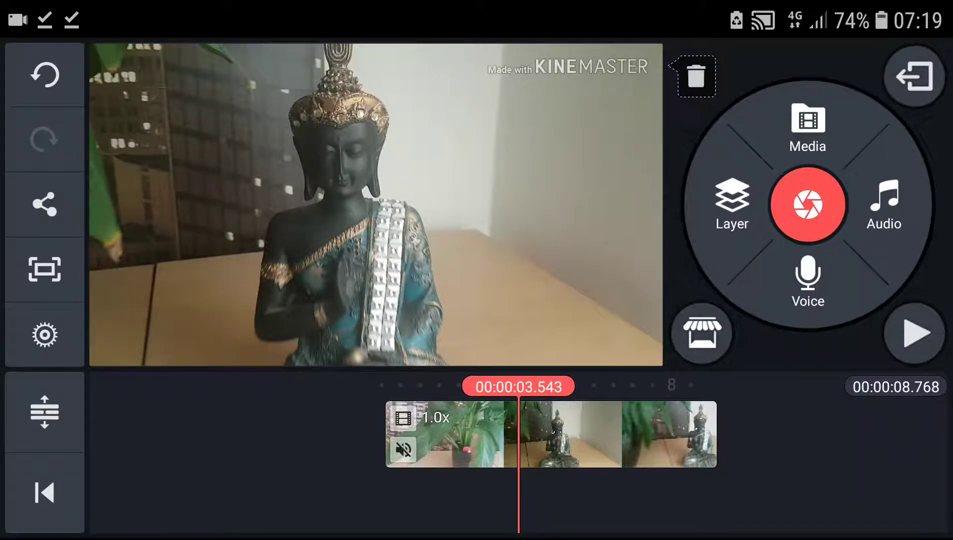
Step: Move the playhead to about 00:05.4 in the 8.7-second video clip
mouse_move(827, 461)
left_mouse_down()
mouse_move(741, 475)
mouse_move(827, 463)
left_mouse_up()
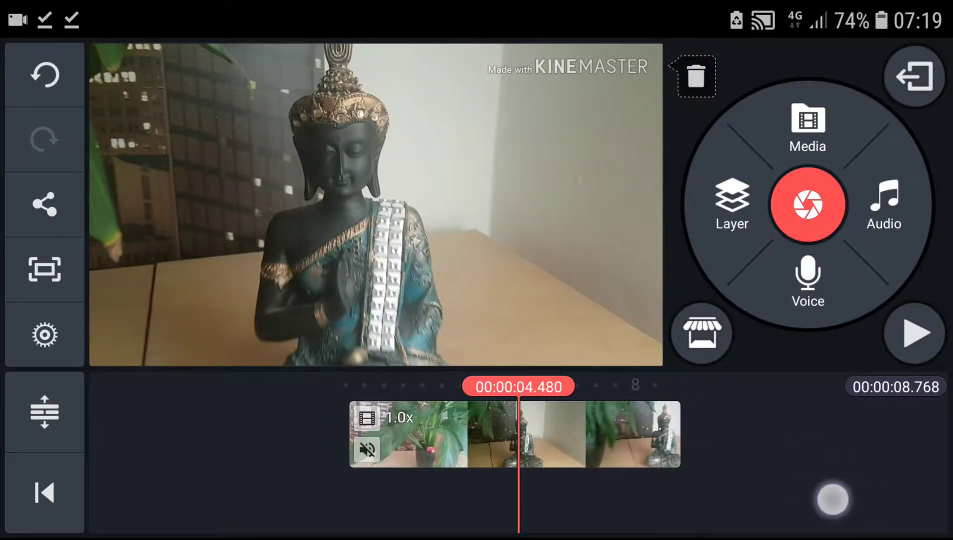
left_click_drag(881, 510, 809, 510)
Step: Set the clip's speed to 0.25x with Mute audio on, returning the playhead near the start
left_click(598, 439)
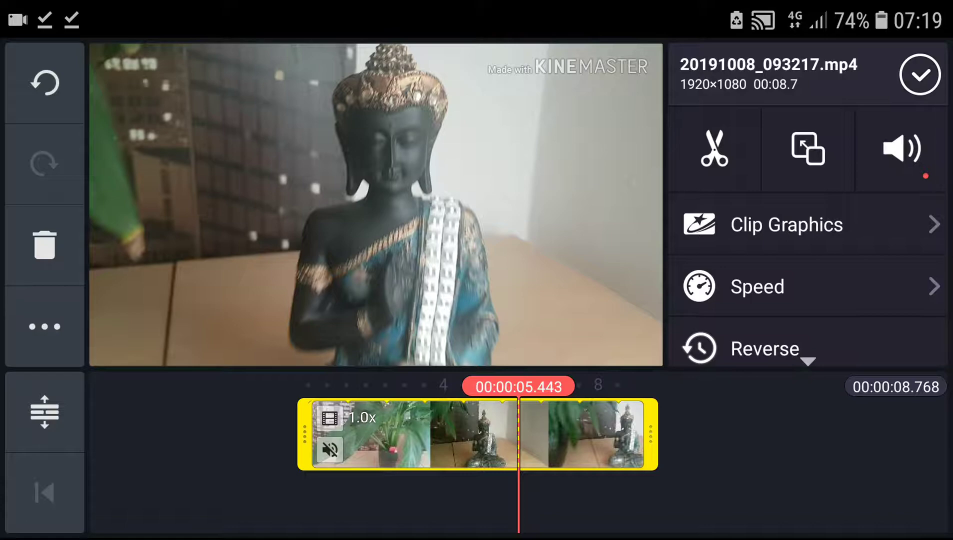
left_click(903, 287)
left_click_drag(810, 244, 879, 297)
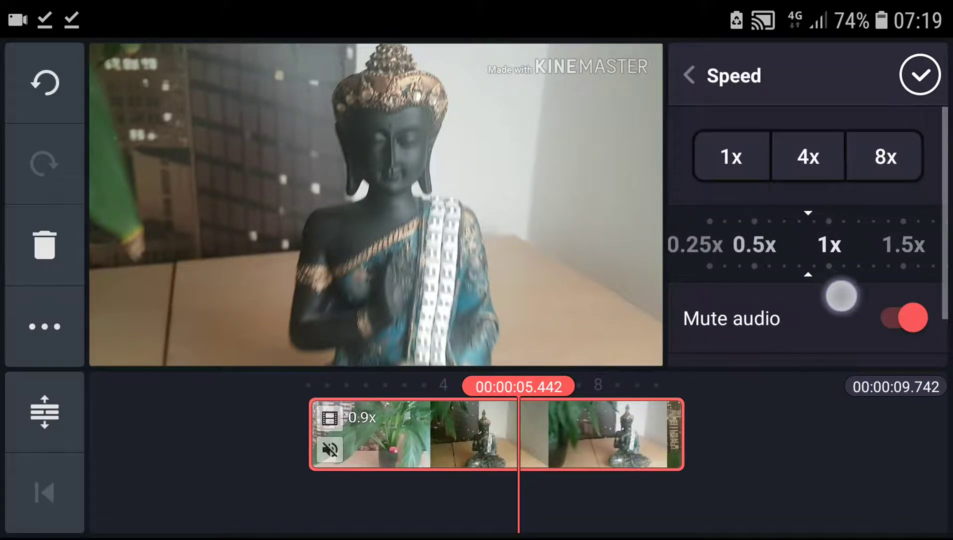
left_click_drag(801, 249, 920, 249)
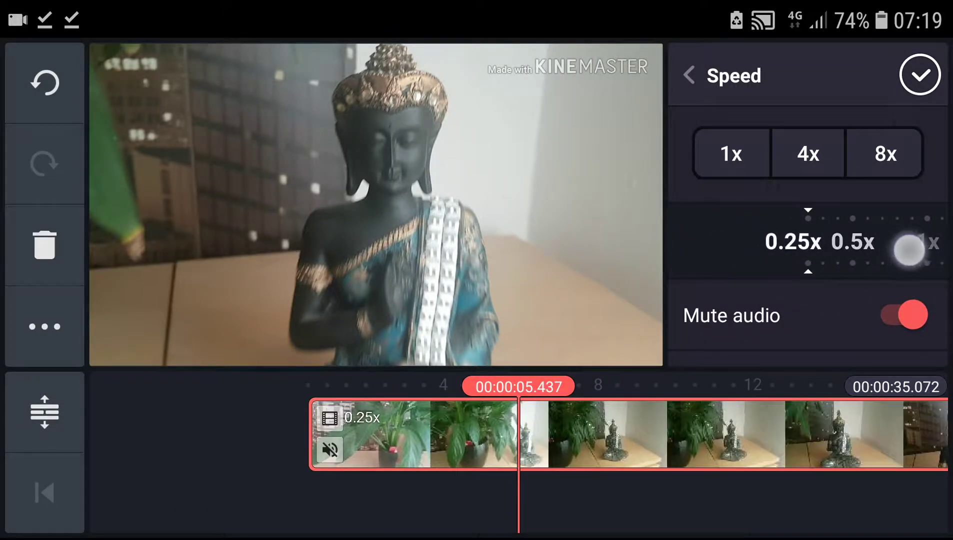
left_click_drag(745, 513, 894, 484)
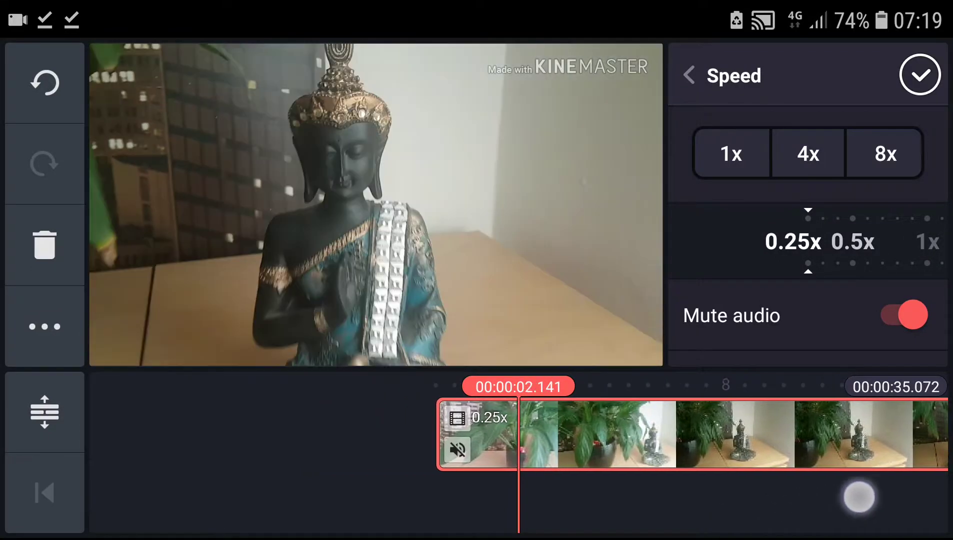
Step: Confirm the 0.25x speed, play the slowed clip to about 9 seconds, and reselect it
left_click(920, 75)
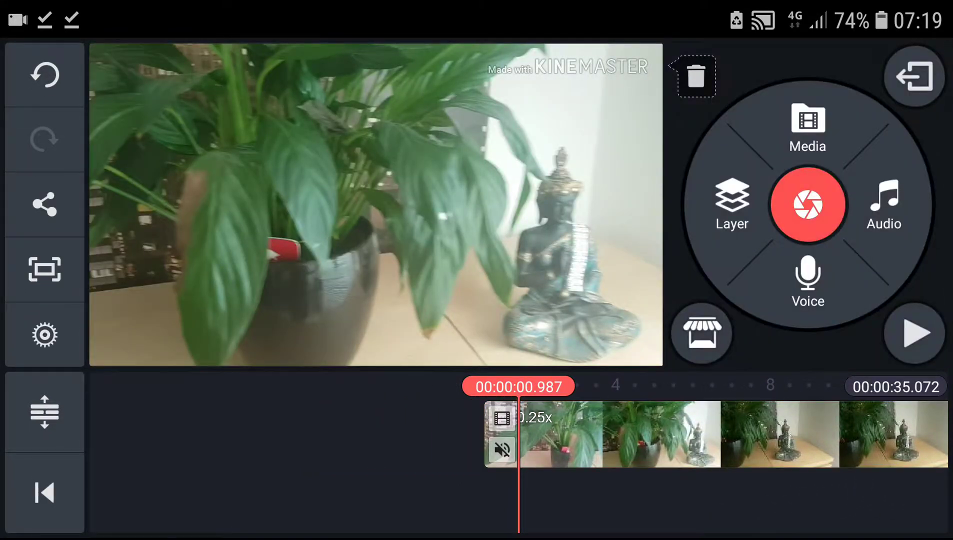
left_click(918, 333)
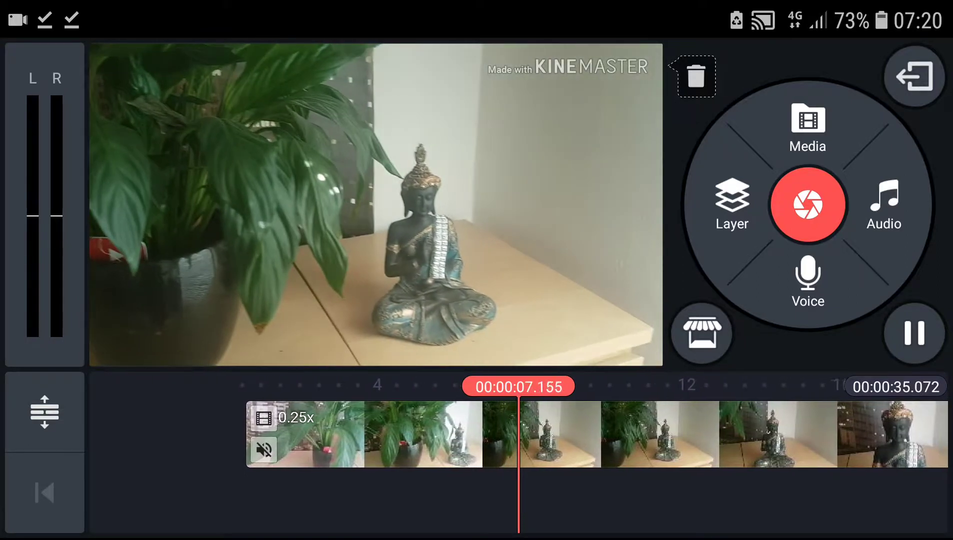
mouse_move(745, 506)
left_mouse_down()
mouse_move(607, 508)
mouse_move(878, 461)
left_mouse_up()
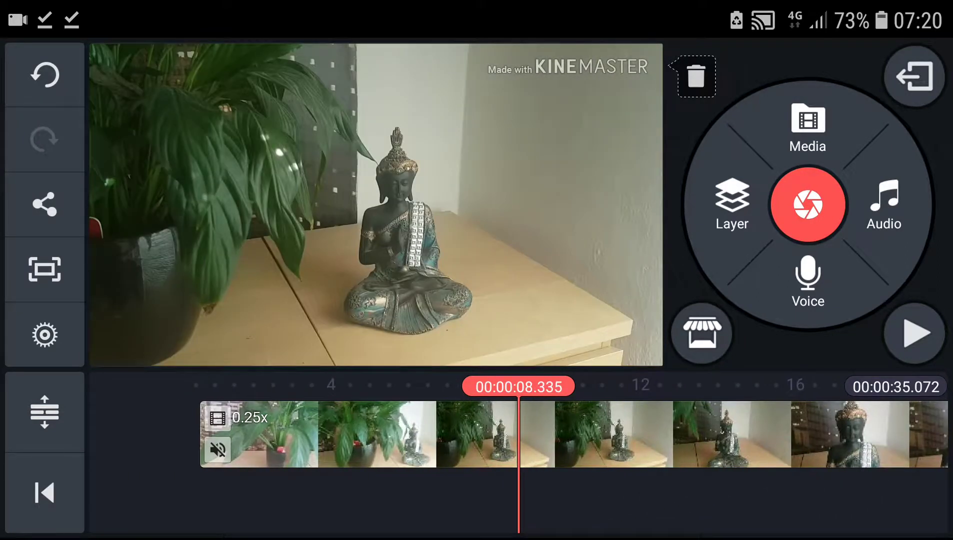
left_click(745, 436)
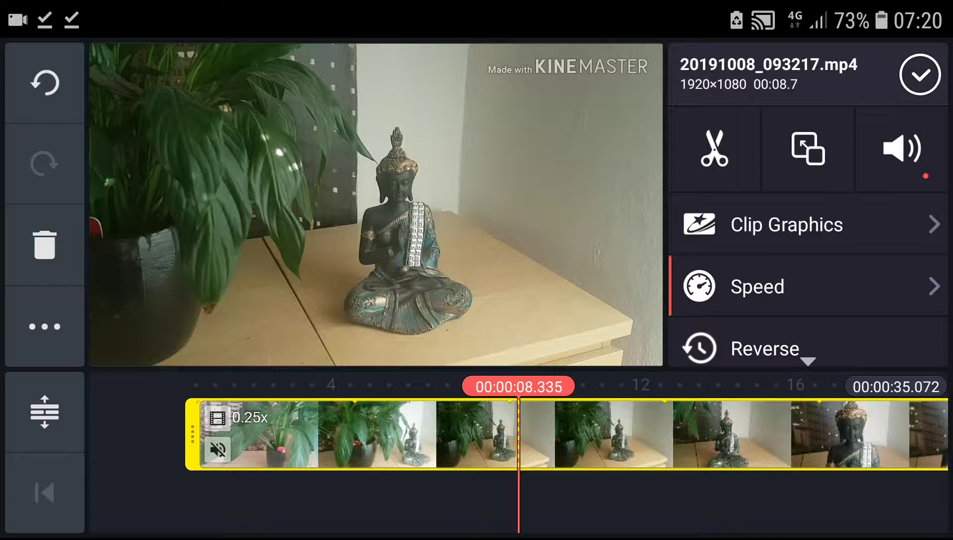
Step: Recheck the 0.25x muted speed settings, scrub back to about 11 seconds, and close them
left_click(873, 286)
scroll(879, 223, "down", 2)
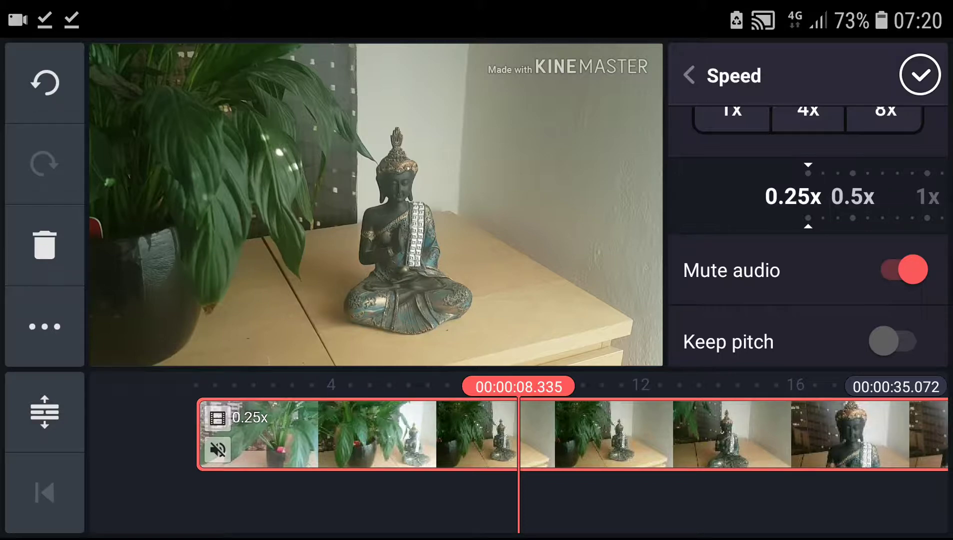
mouse_move(696, 519)
left_mouse_down()
mouse_move(242, 498)
mouse_move(641, 518)
left_mouse_up()
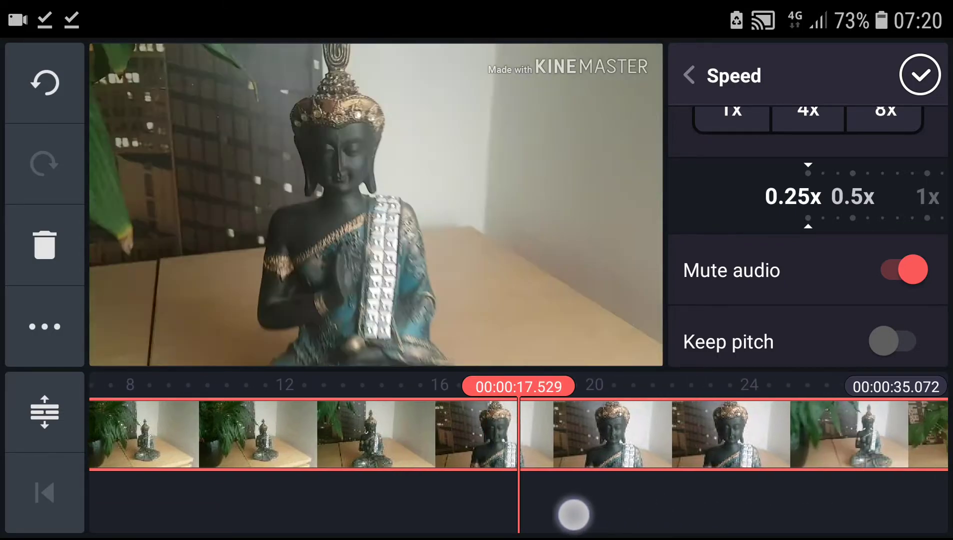
left_click_drag(298, 506, 737, 506)
left_click(596, 506)
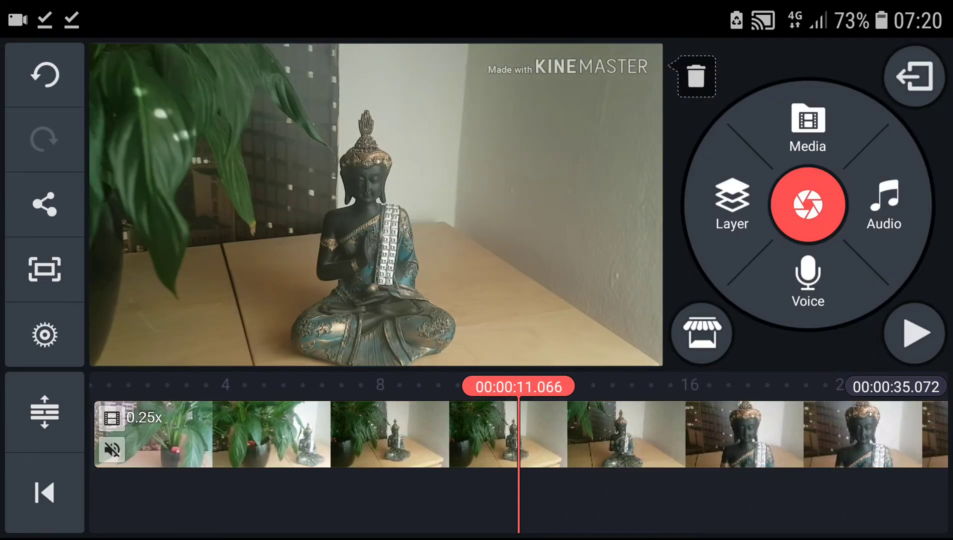